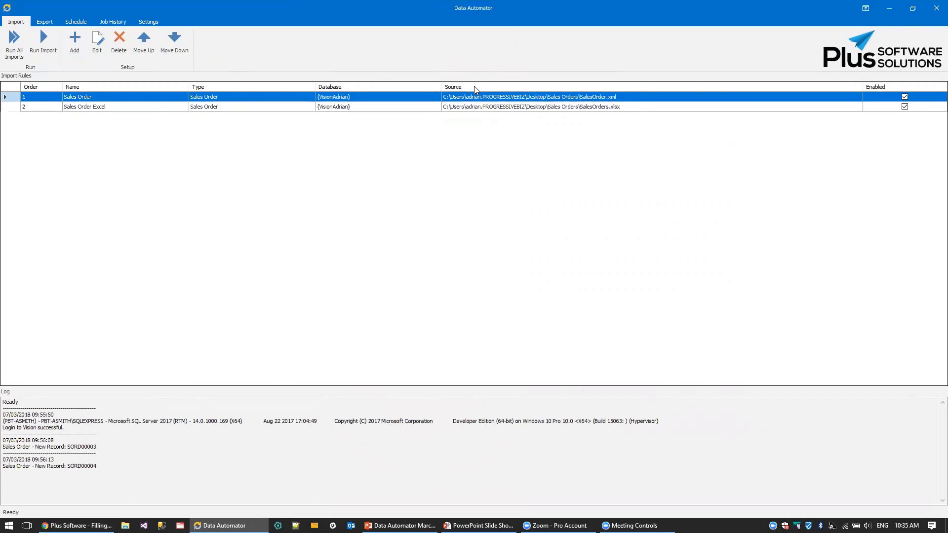
Review the general settings for imported files and close them without saving.
click(148, 21)
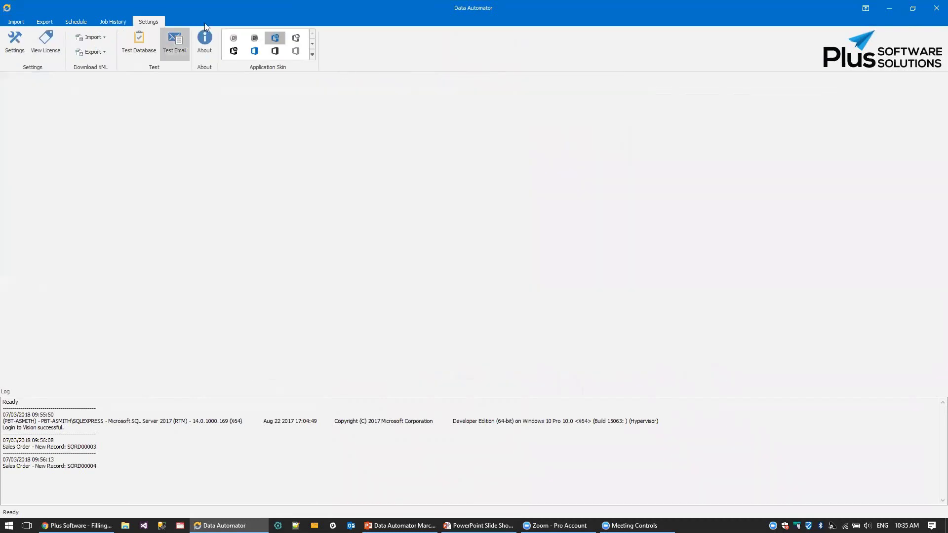
click(12, 57)
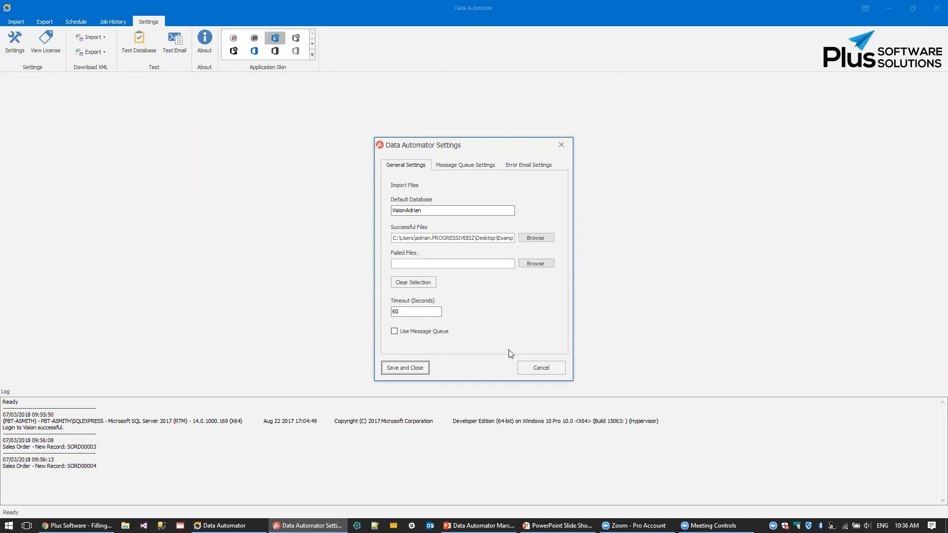
click(535, 372)
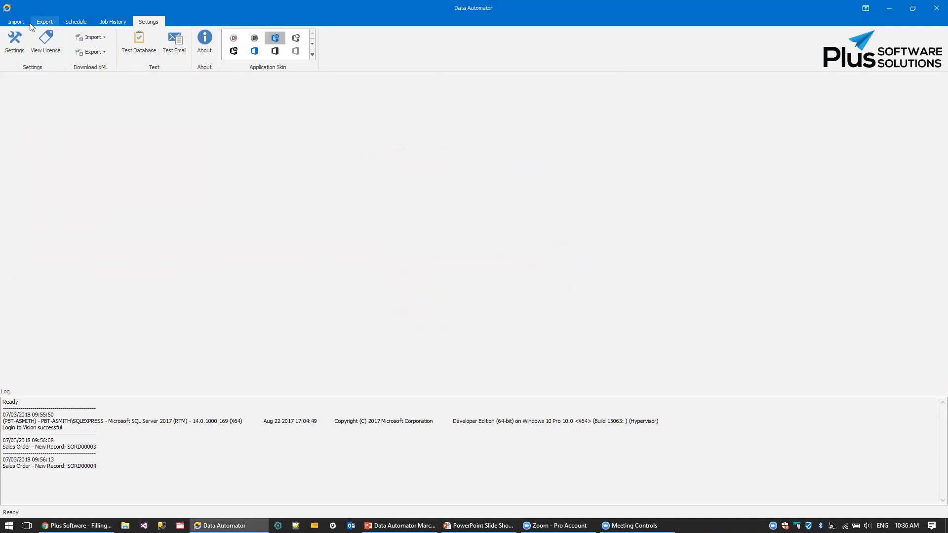
click(17, 23)
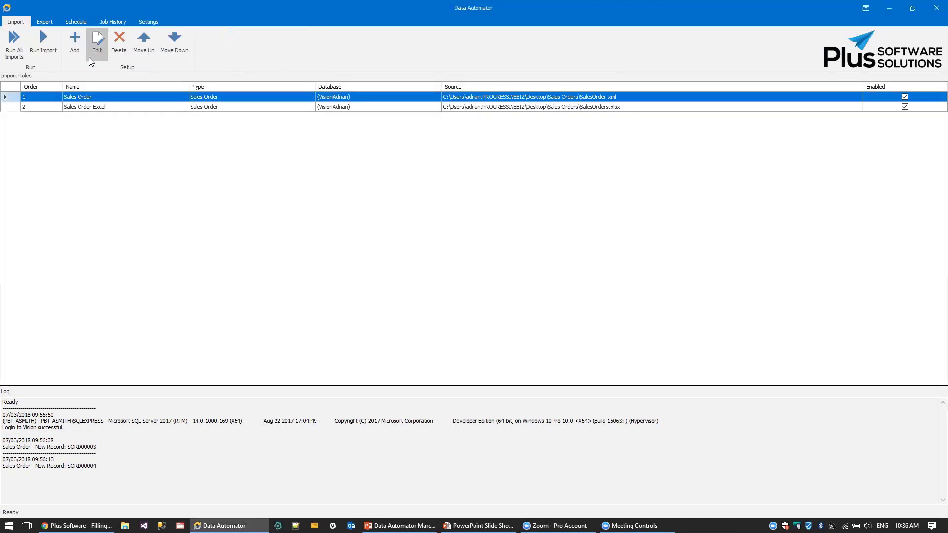
click(75, 52)
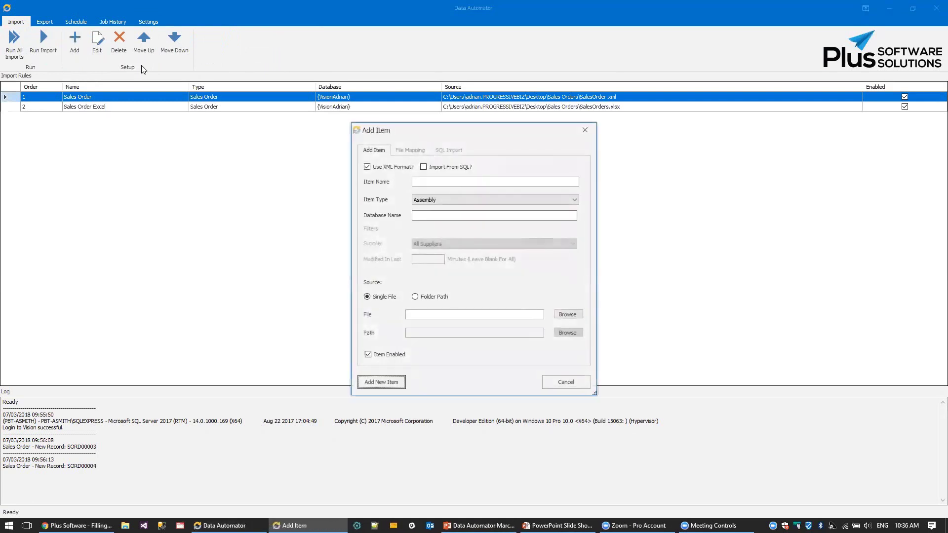
click(443, 181)
text(Test)
click(474, 197)
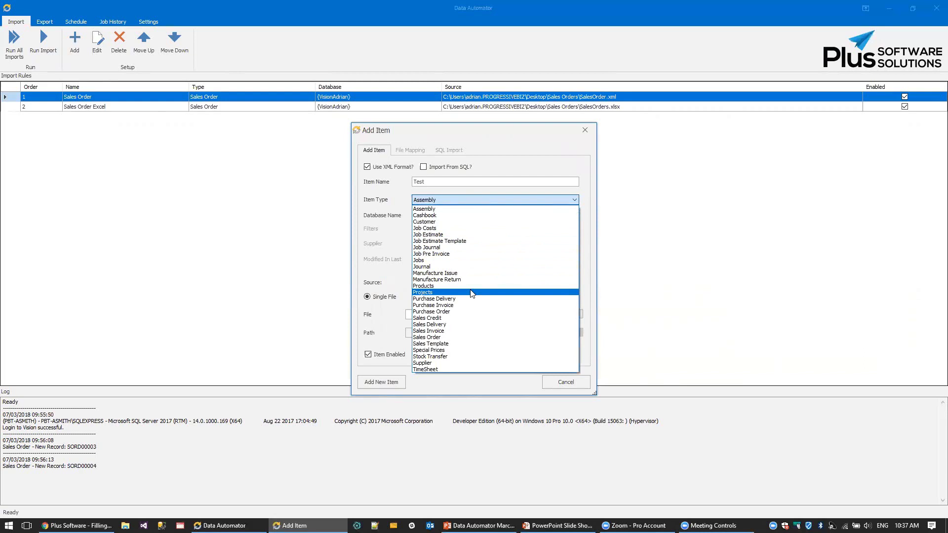
click(381, 236)
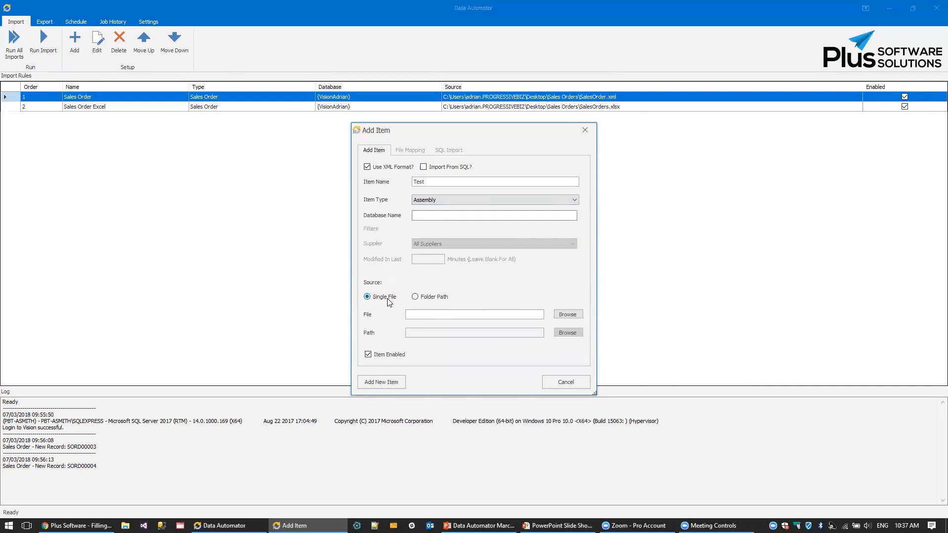
click(390, 168)
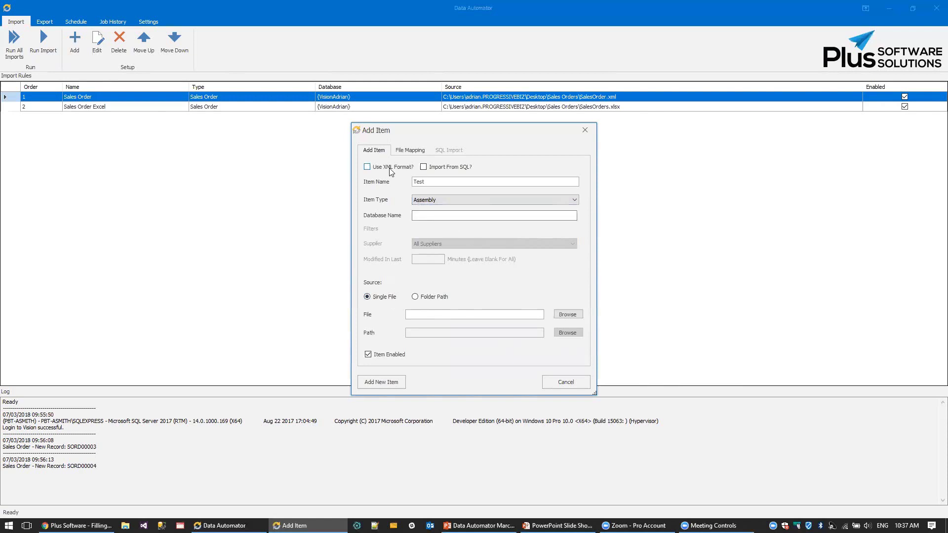
click(556, 377)
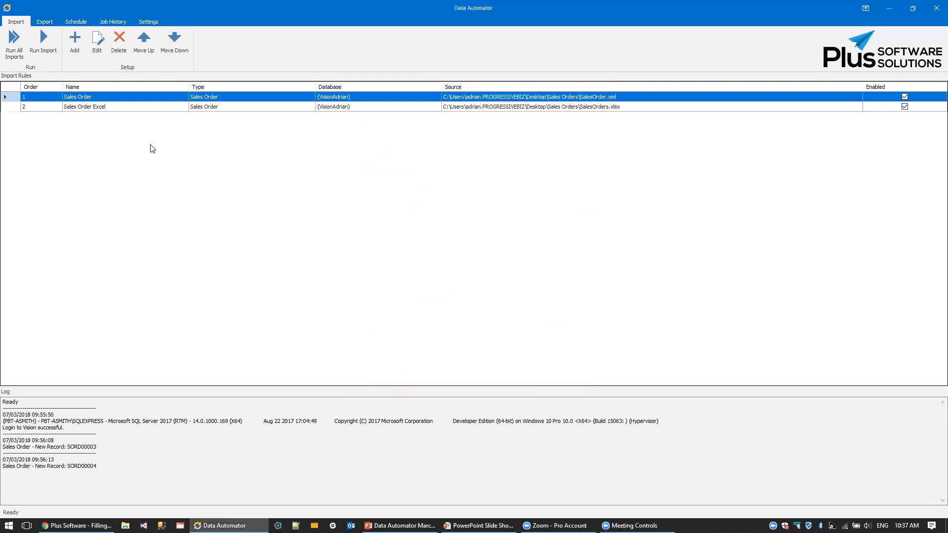
Examine the file mapping and header column mapping of the Sales Order Excel import rule, then close both without saving.
click(112, 108)
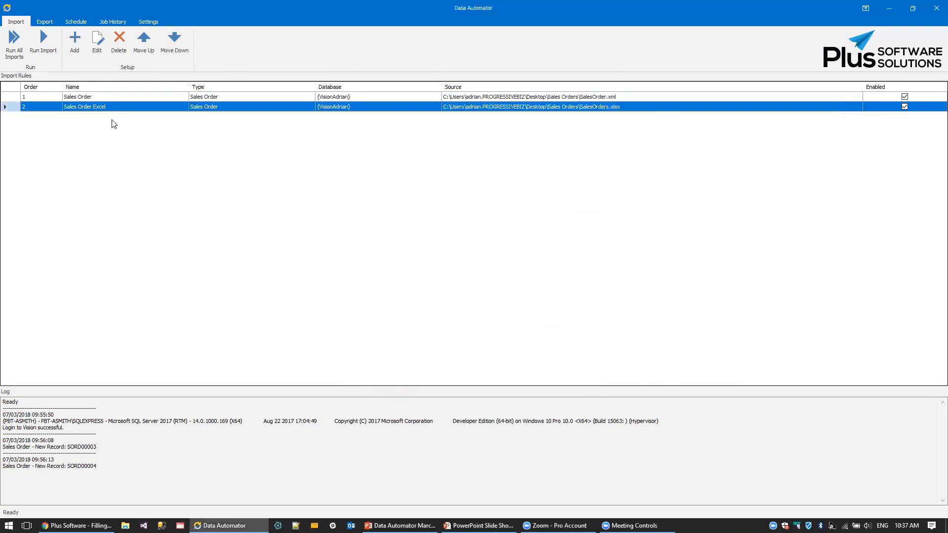
click(101, 56)
click(408, 151)
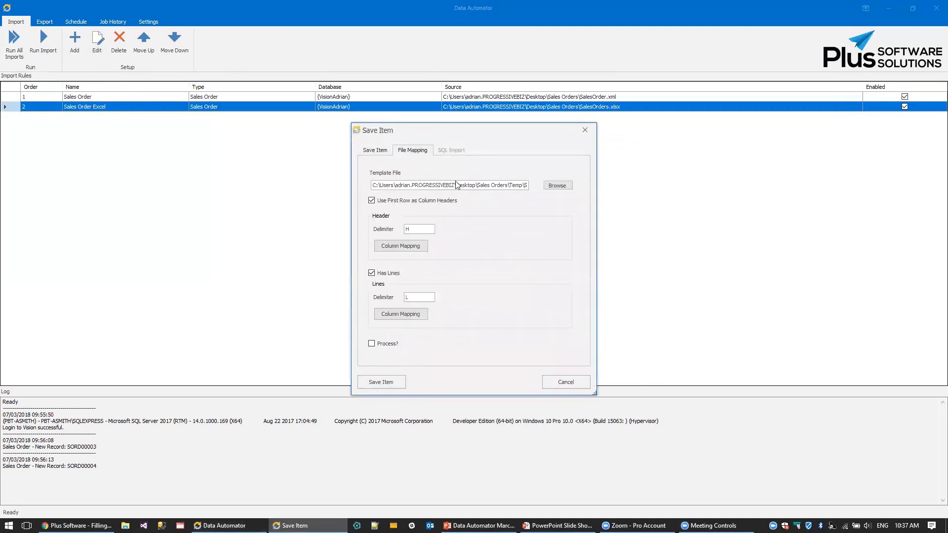
click(408, 246)
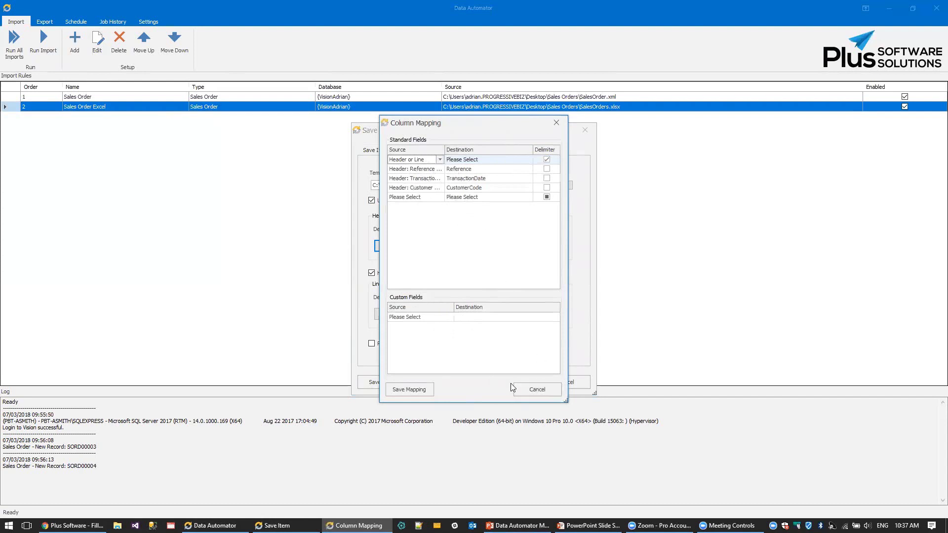
click(534, 390)
click(545, 382)
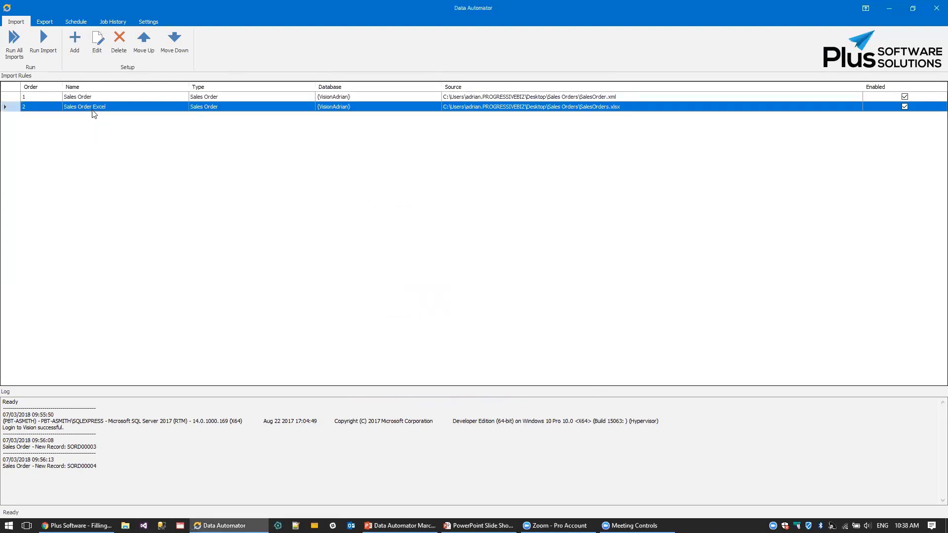
Run the Sales Order XML import rule and check the new record and moved file entries in the log.
click(139, 97)
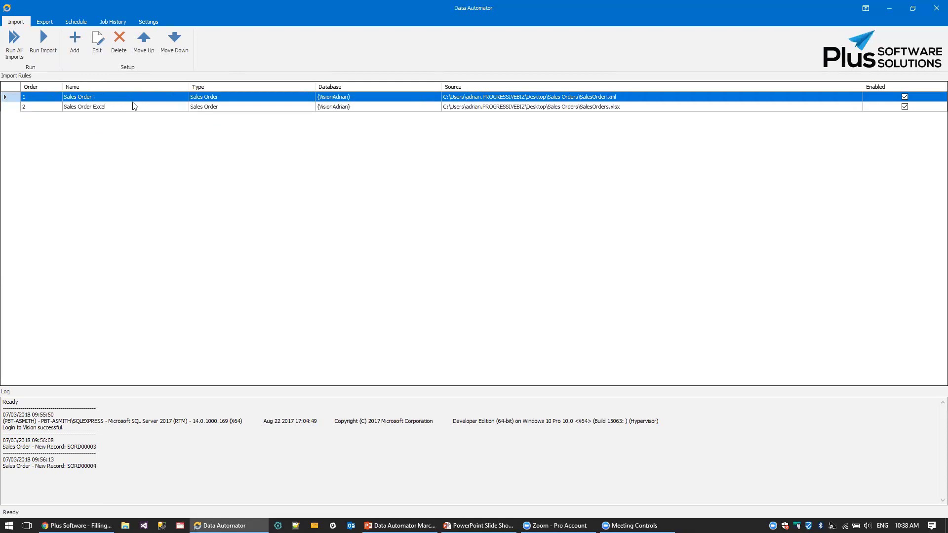
click(125, 111)
click(123, 98)
click(49, 48)
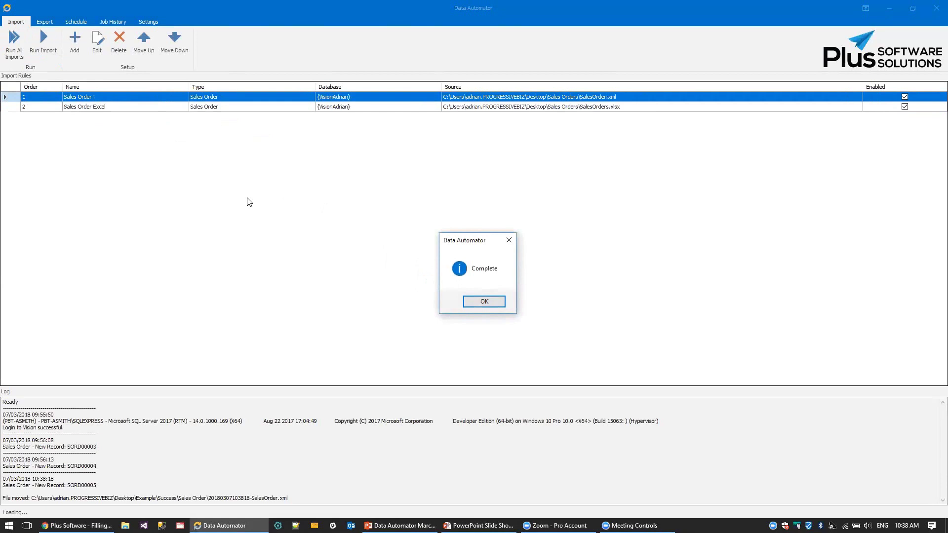
click(475, 303)
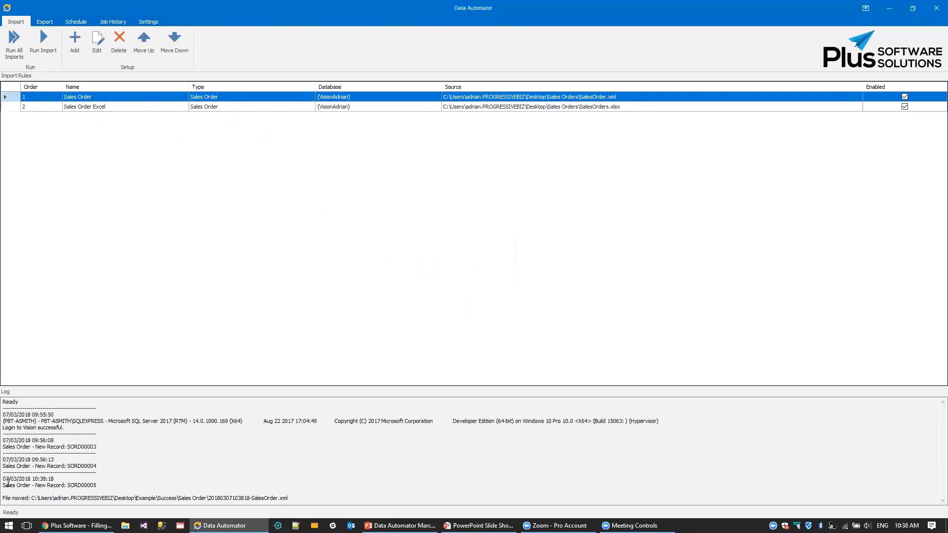
drag(9, 481, 42, 490)
click(52, 489)
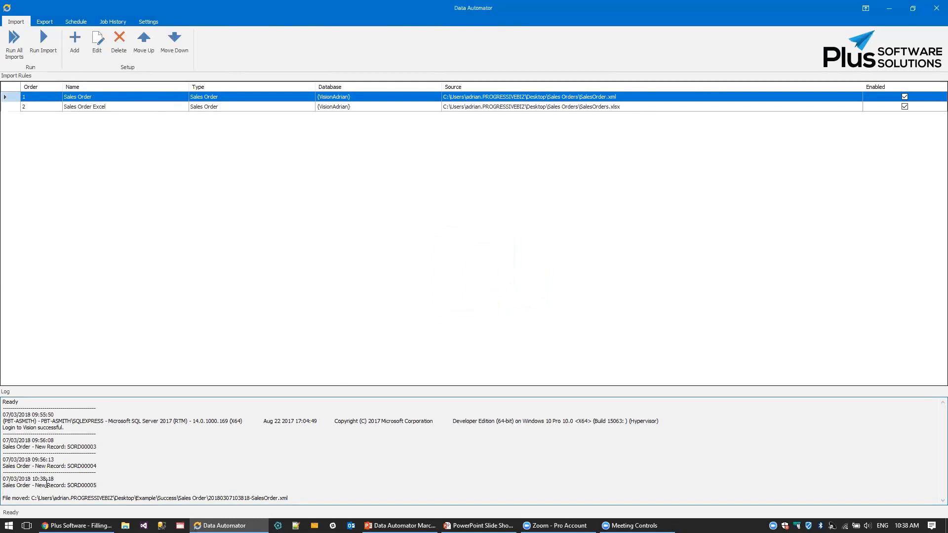
click(91, 484)
drag(202, 497, 168, 498)
click(209, 422)
Run the Sales Order Excel import rule and dismiss the completion message.
click(109, 107)
click(48, 54)
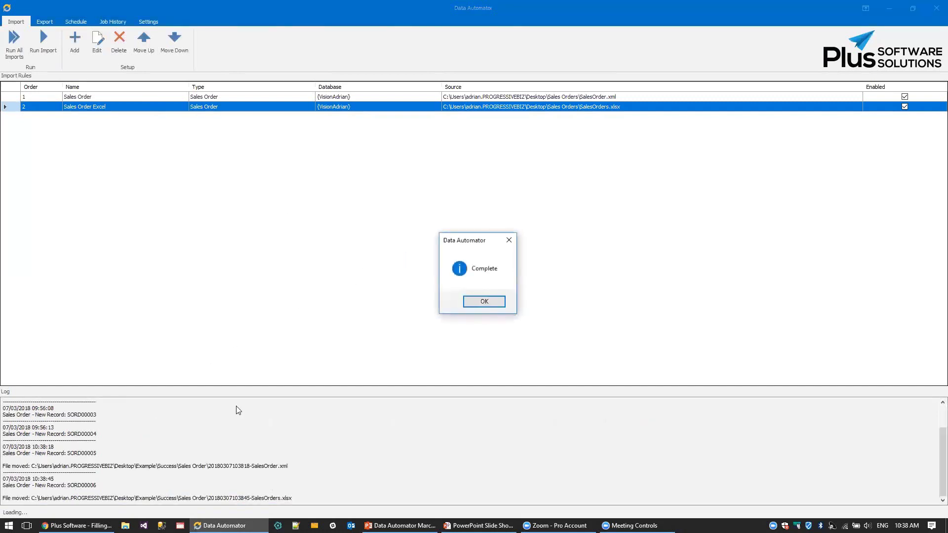
click(498, 303)
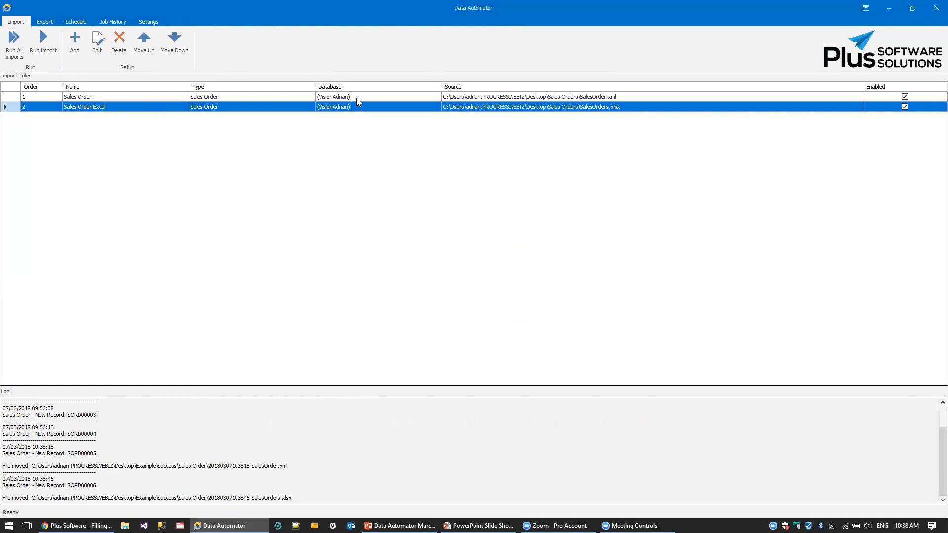
Review the item types available for a new export rule, then cancel without adding it.
click(45, 21)
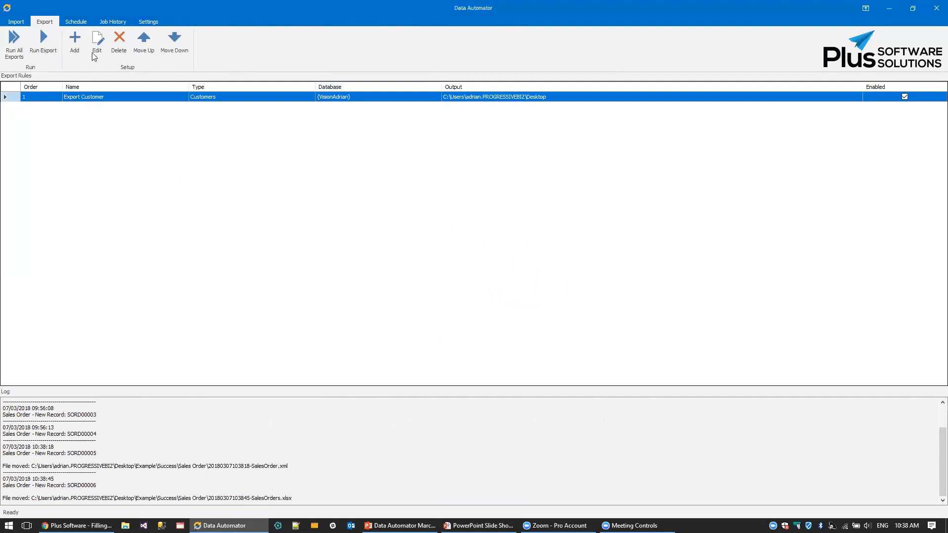
click(75, 42)
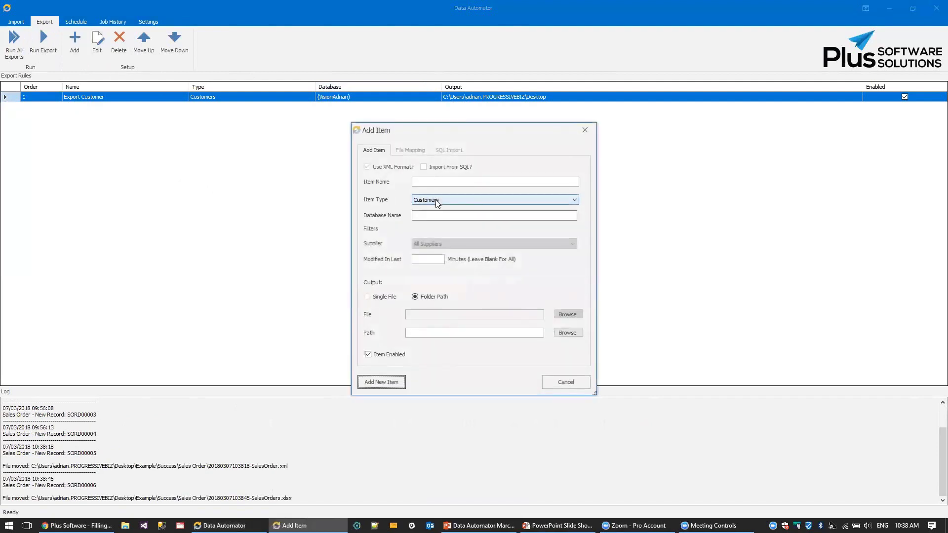
click(446, 200)
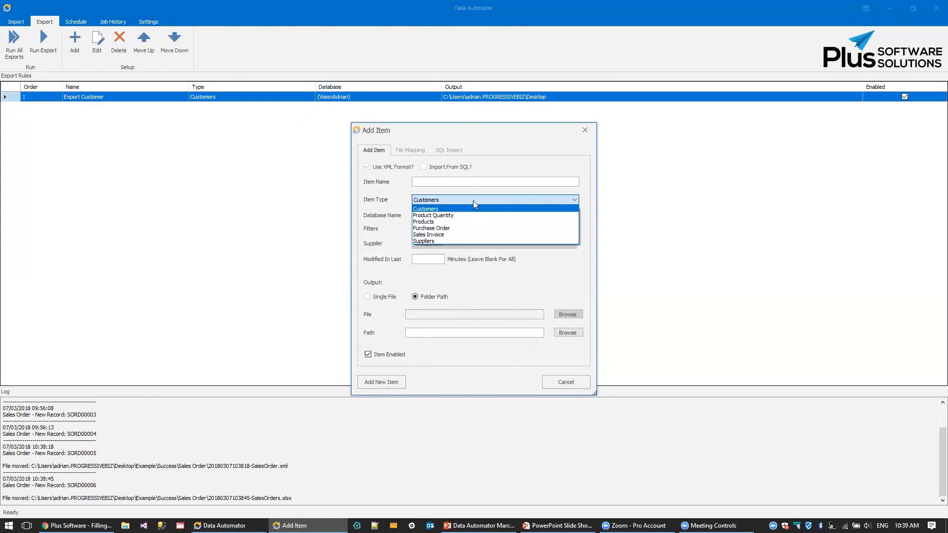
click(561, 388)
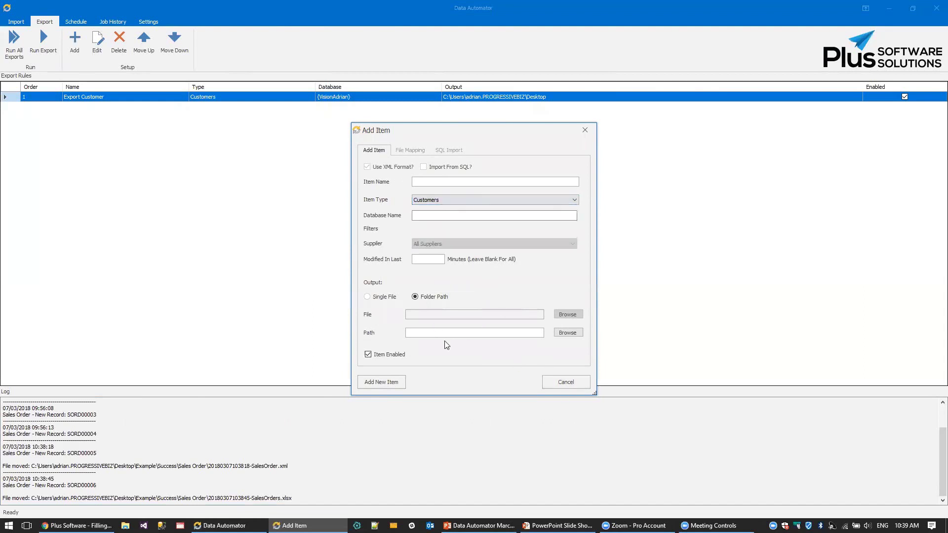
click(566, 383)
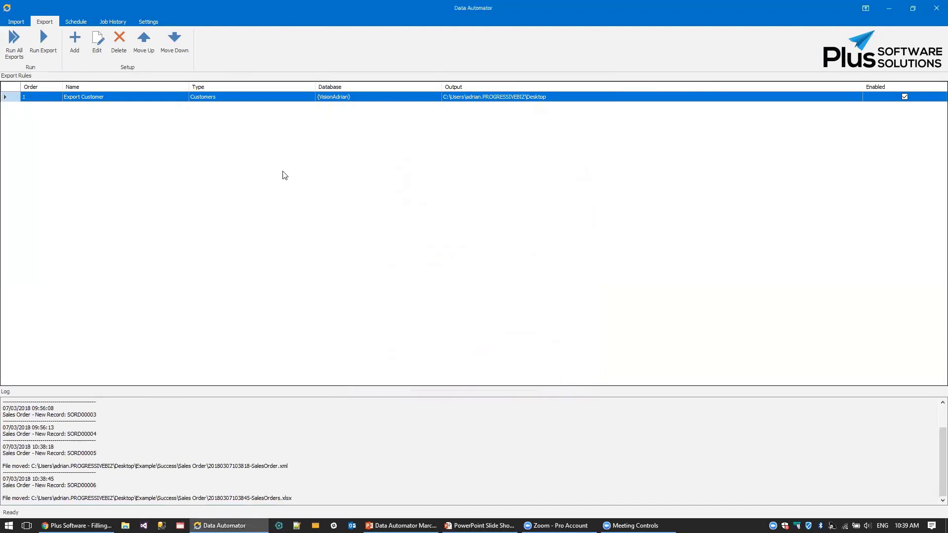
Run the Export Customer rule and dismiss the completion message.
click(47, 55)
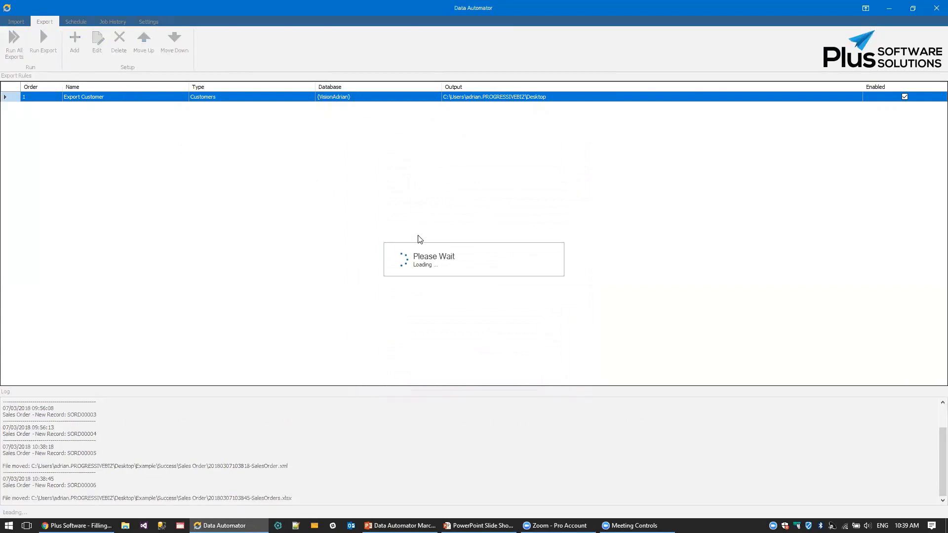
click(483, 301)
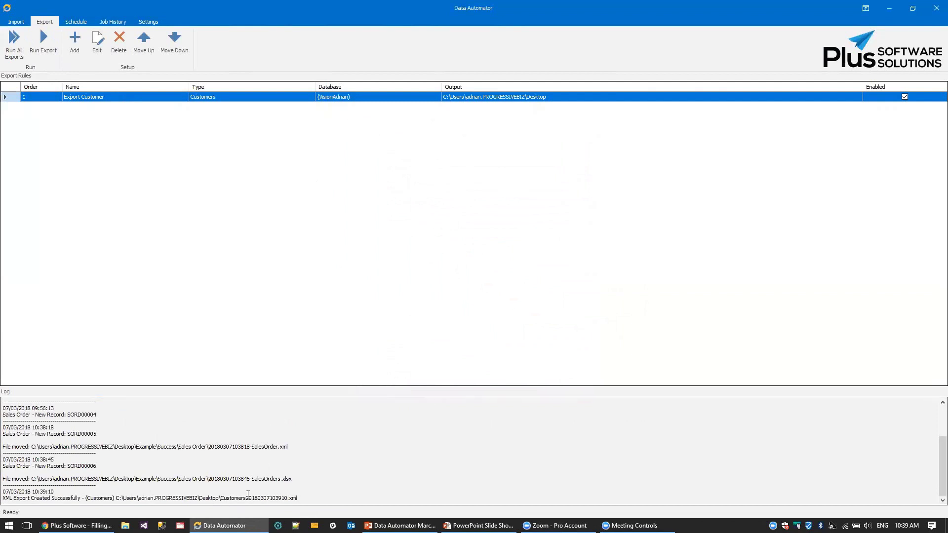
Examine the sample Customer import XML, including its commented custom fields block, and close it.
click(157, 21)
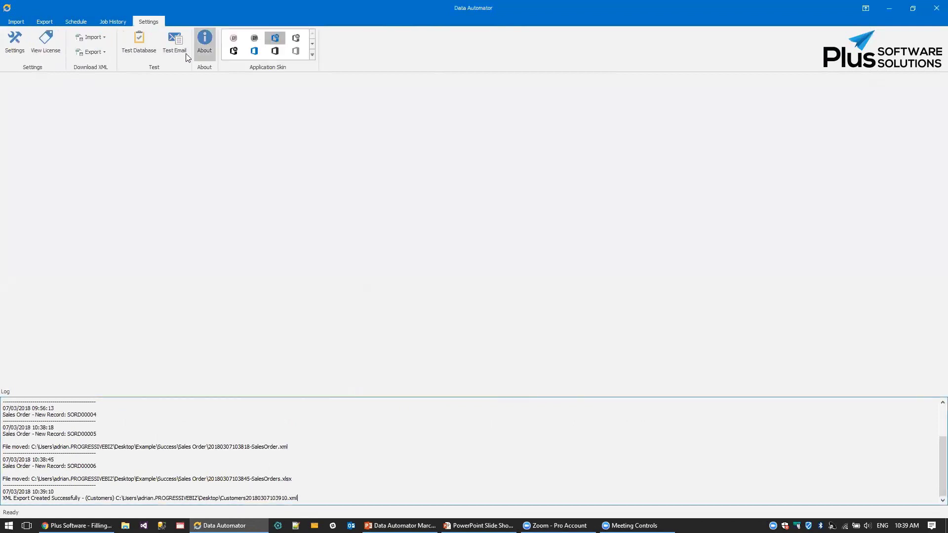
click(95, 38)
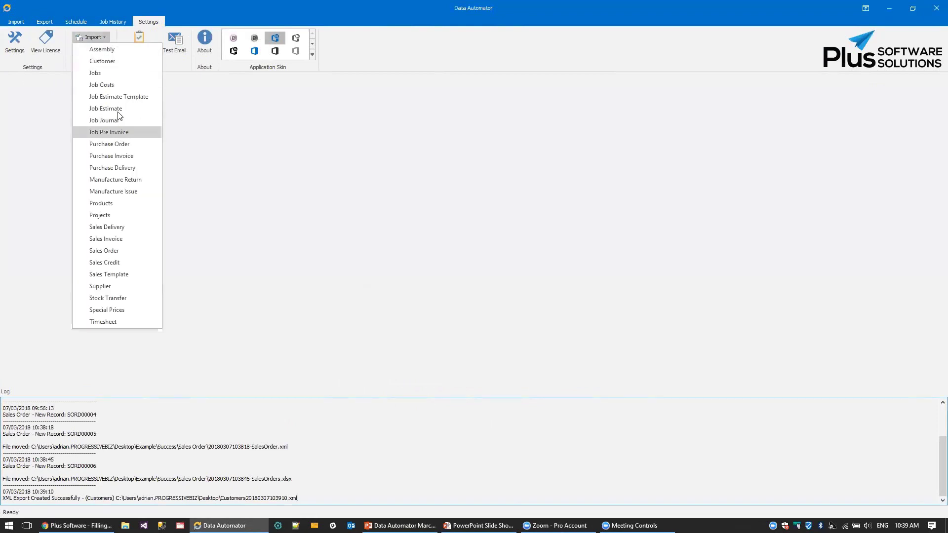
click(115, 63)
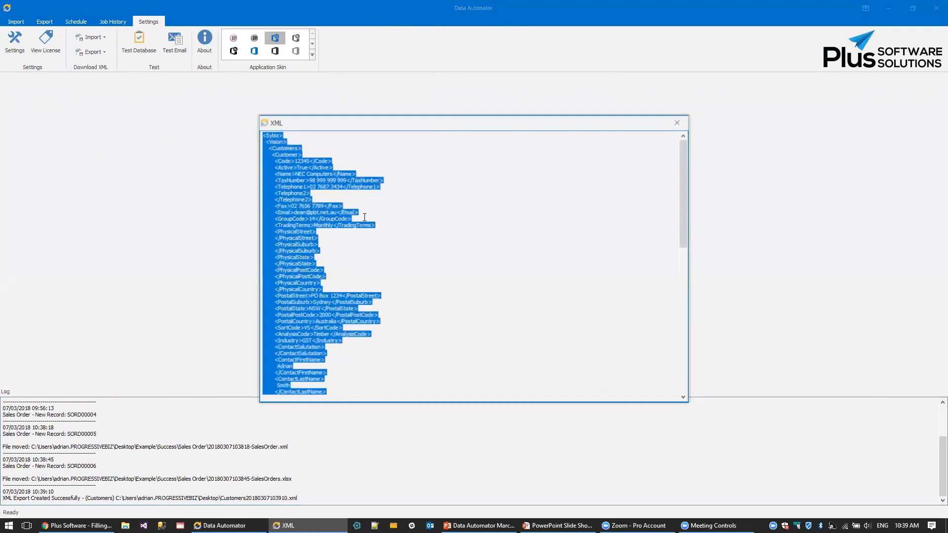
click(400, 219)
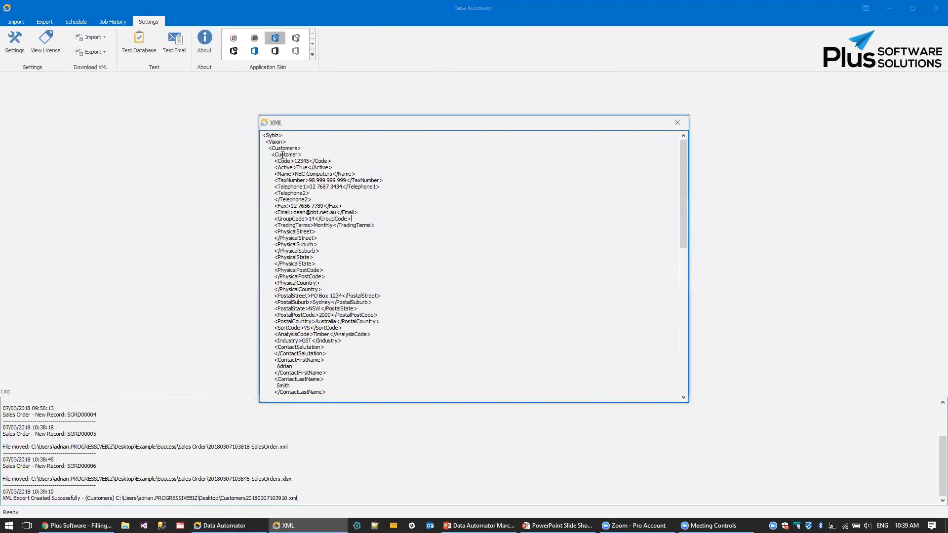
scroll(290, 156, down, 15)
scroll(291, 168, up, 15)
scroll(341, 232, down, 15)
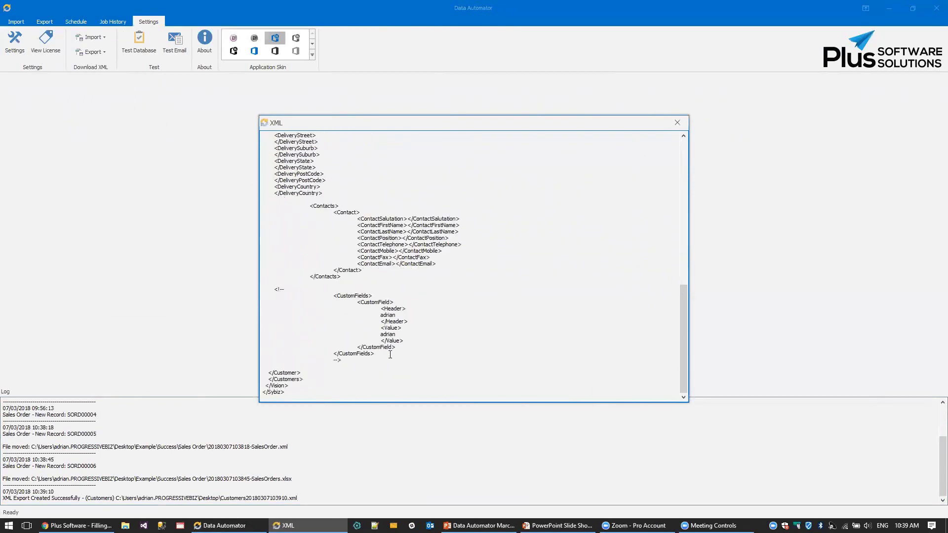
drag(390, 354, 272, 291)
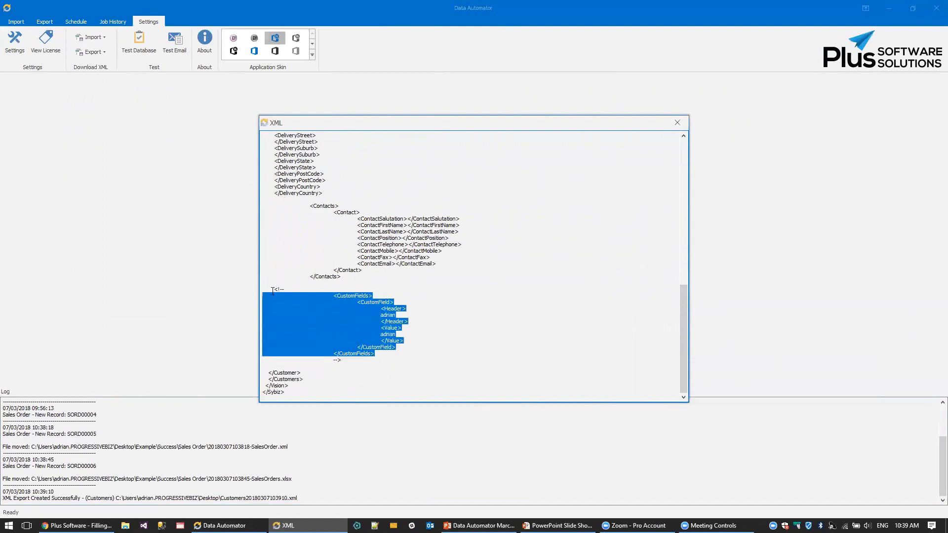
scroll(342, 293, up, 9)
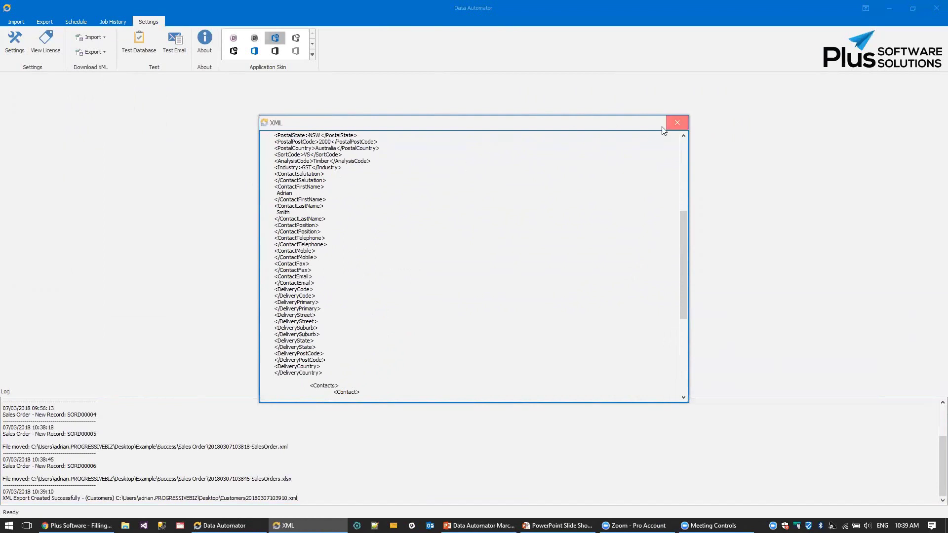
click(678, 122)
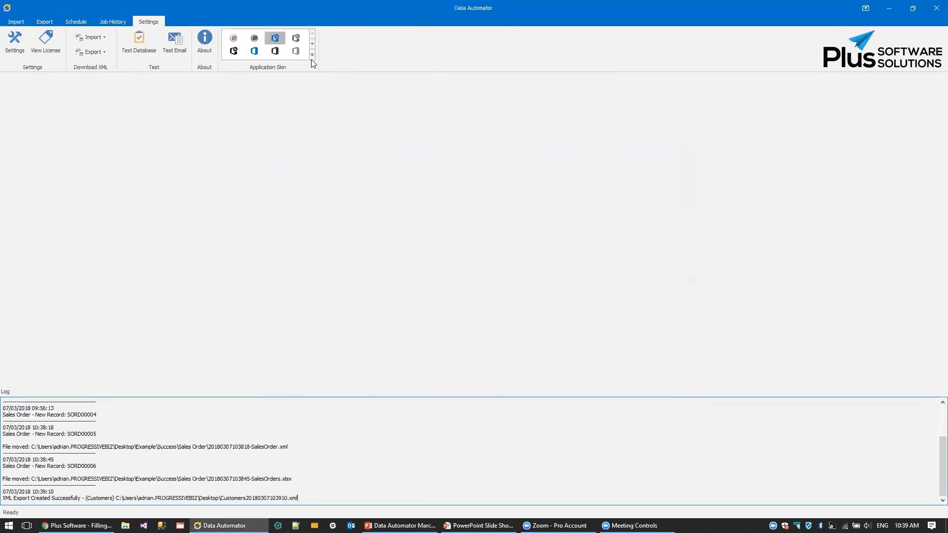
Review the weekly recurrence settings and available task types for a new recurring scheduled task, then cancel without creating it.
click(75, 21)
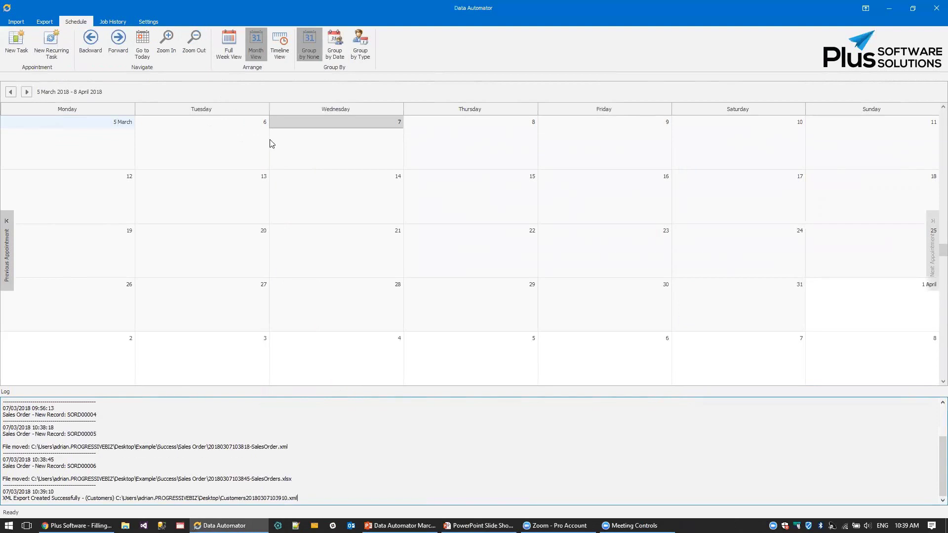
click(56, 56)
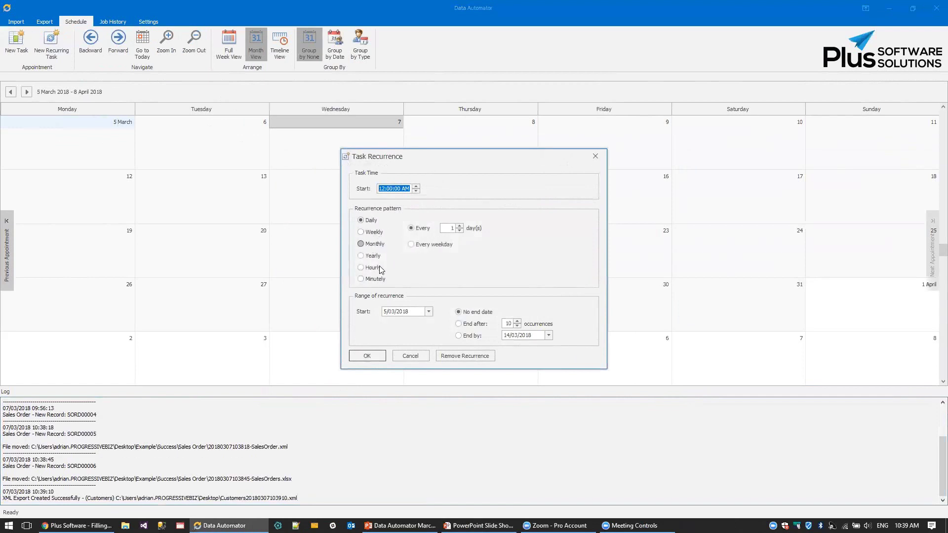
click(373, 232)
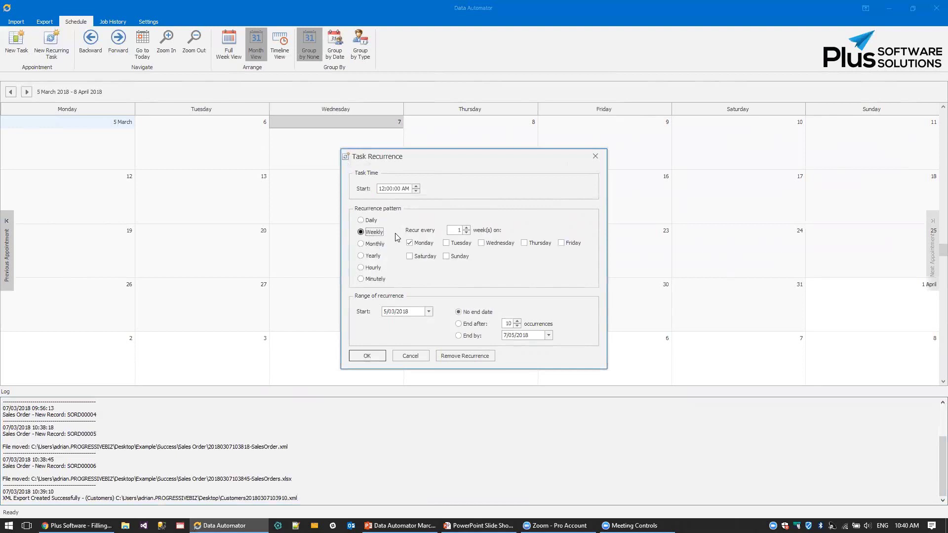
click(366, 356)
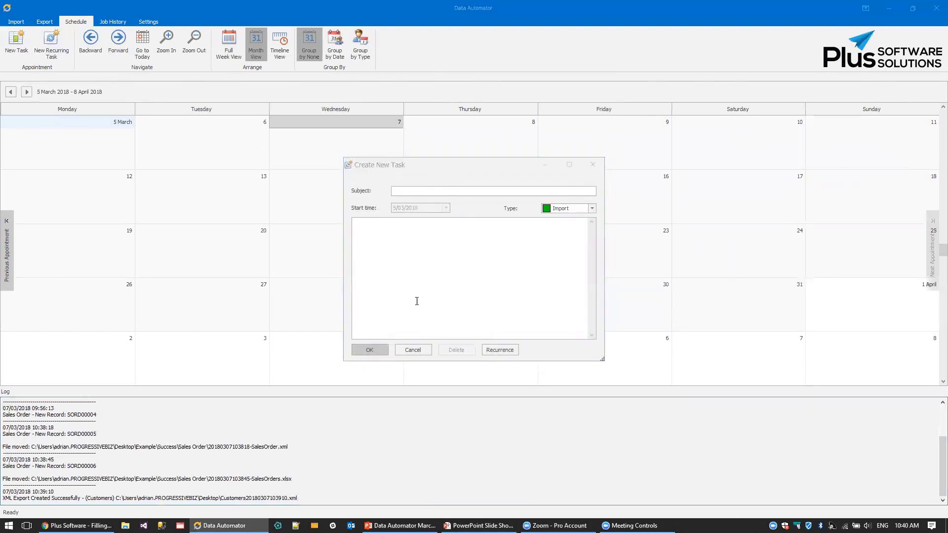
click(560, 209)
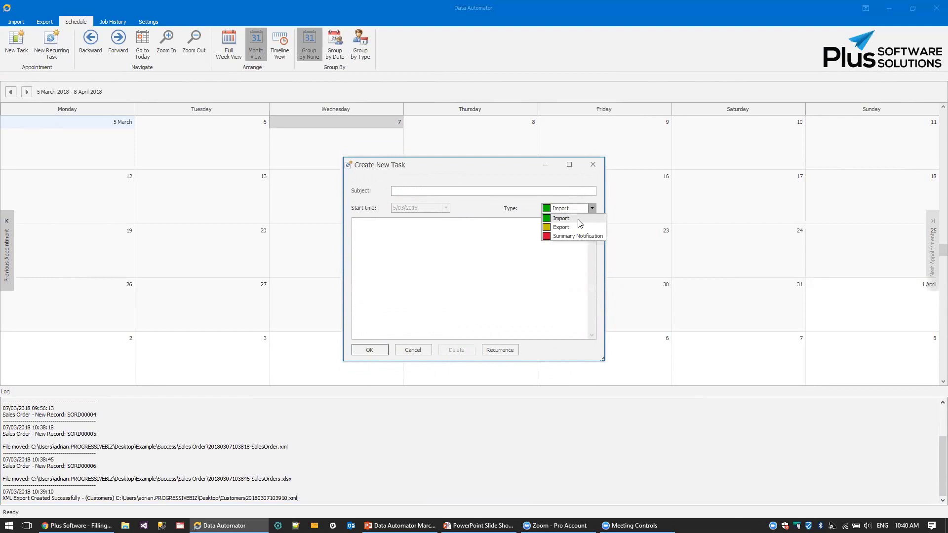
click(412, 349)
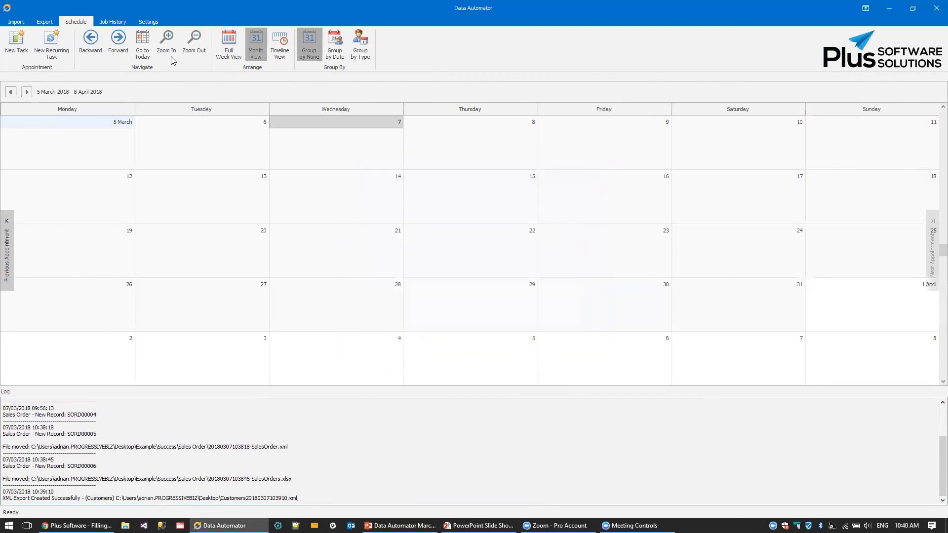
Return to the import rules list and switch to the PowerPoint slide show.
click(16, 23)
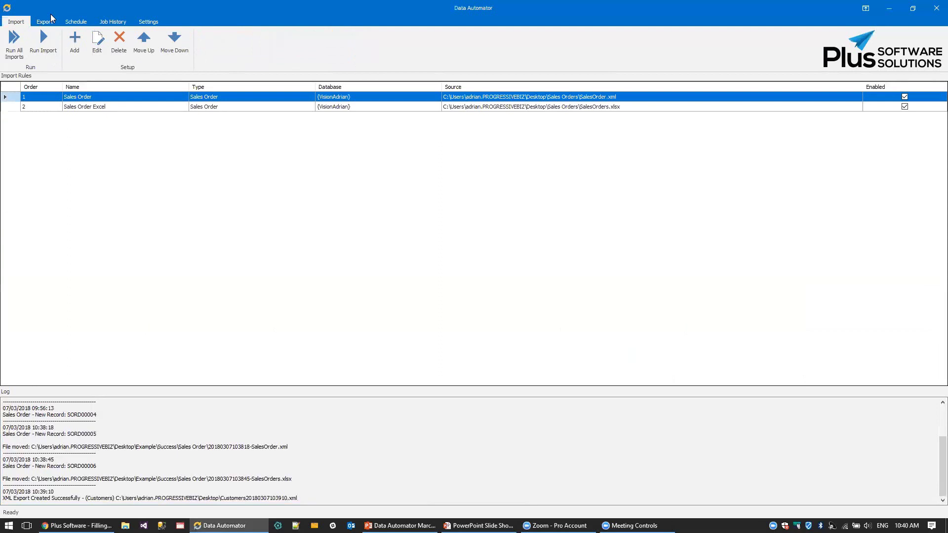
key(alt+Tab)
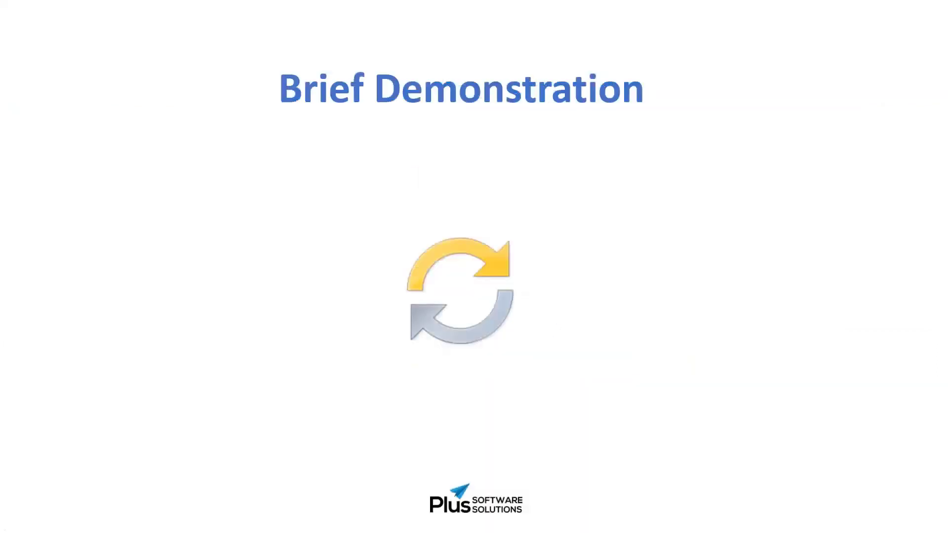
key(Right)
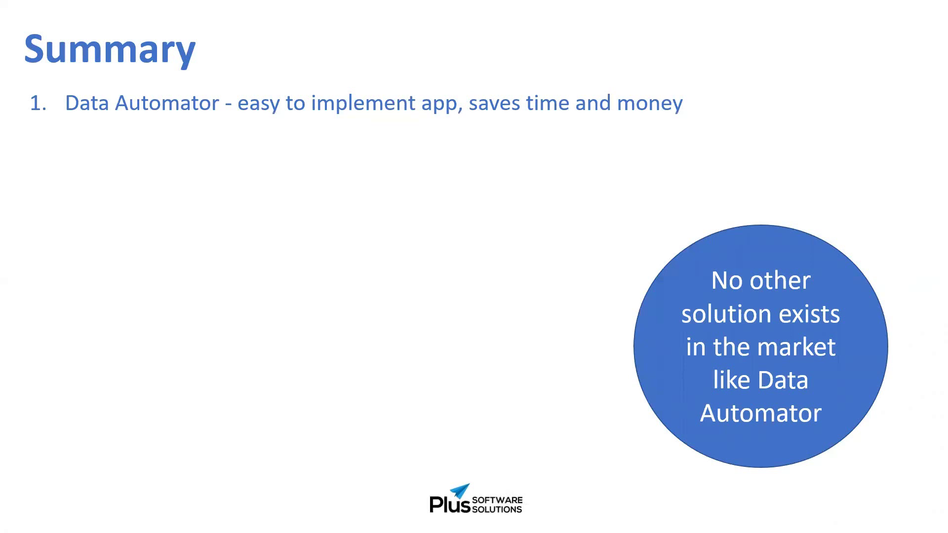
key(Right)
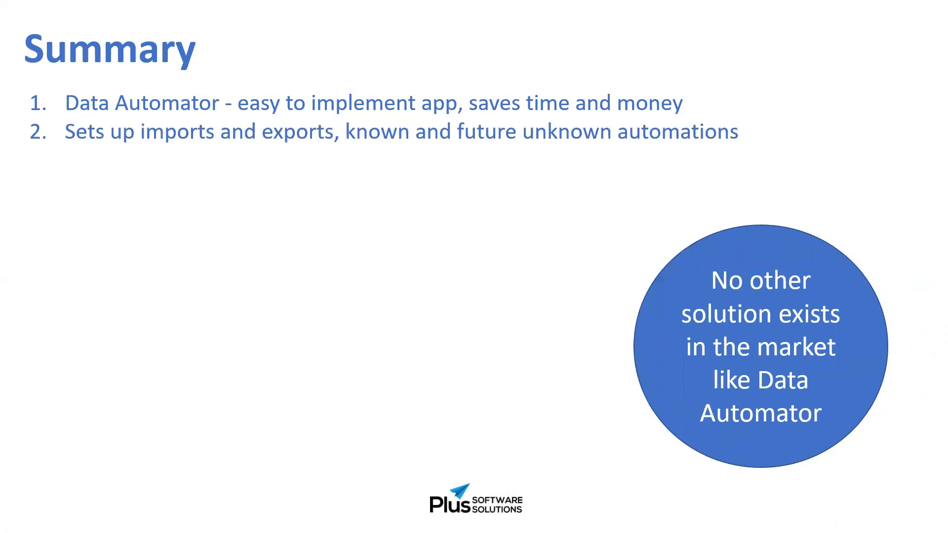